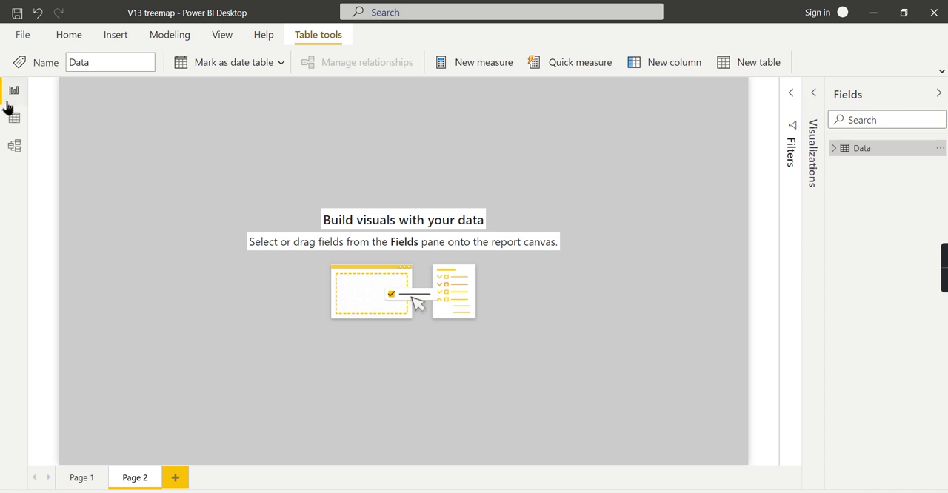
Step: Examine the Data table and list the distinct values in its Category name and Item name columns
left_click(15, 119)
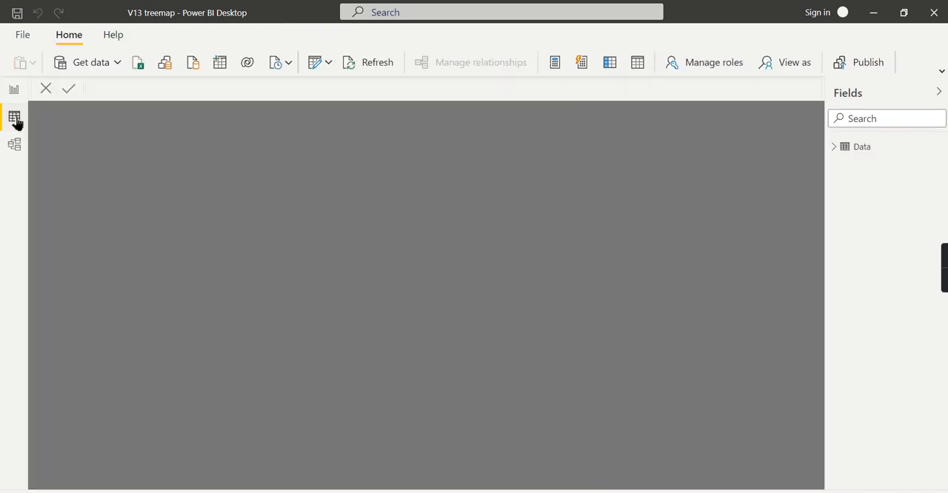
left_click(862, 151)
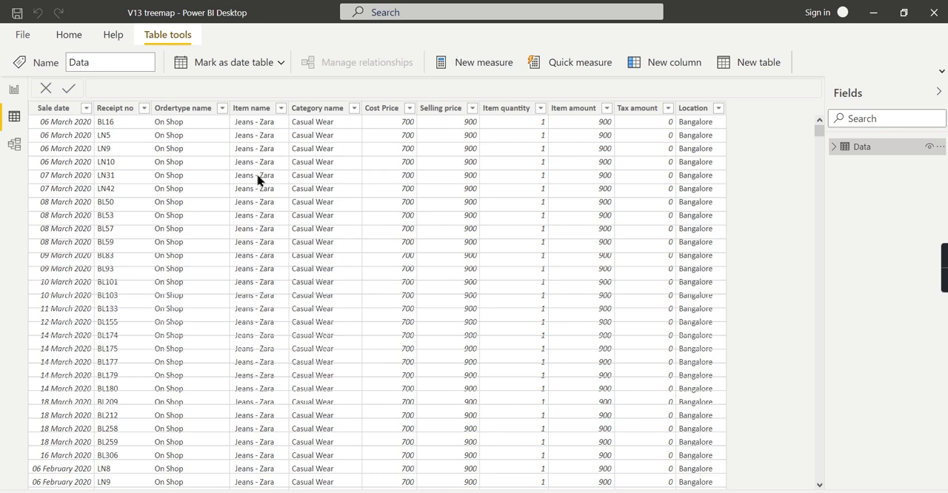
left_click(354, 110)
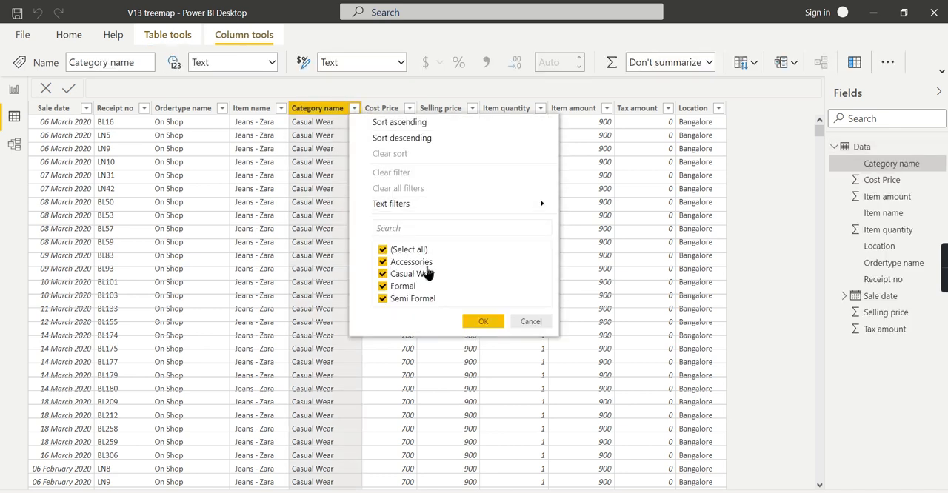
left_click(274, 111)
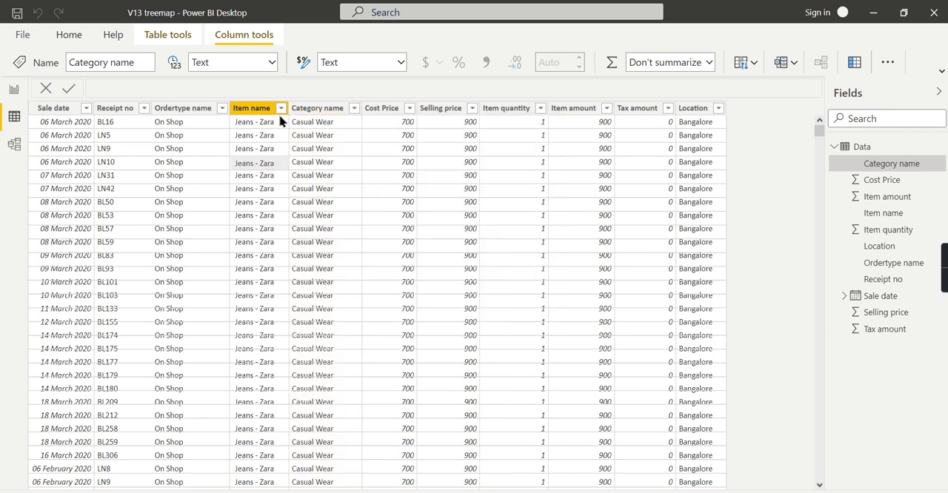
left_click(281, 108)
mouse_move(283, 204)
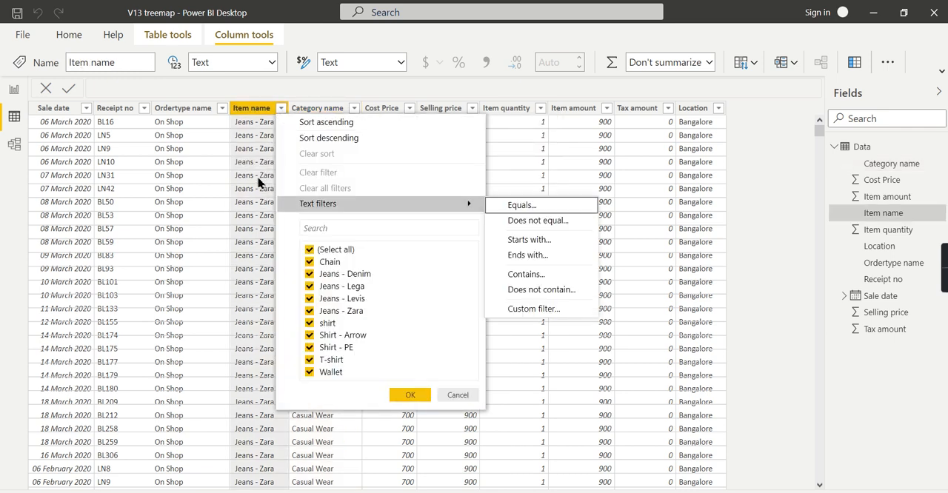
Step: Add a treemap visual to Page 2 of the report and enlarge it across most of the page width
left_click(14, 90)
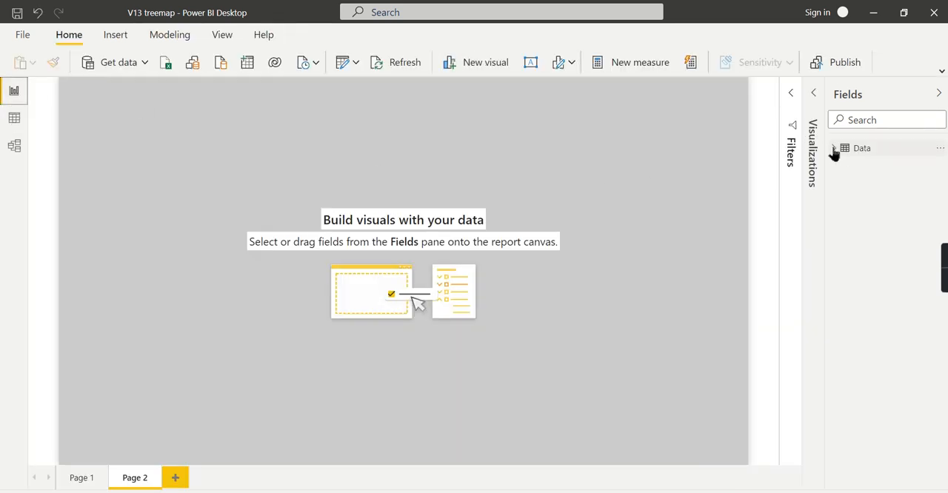
left_click(813, 94)
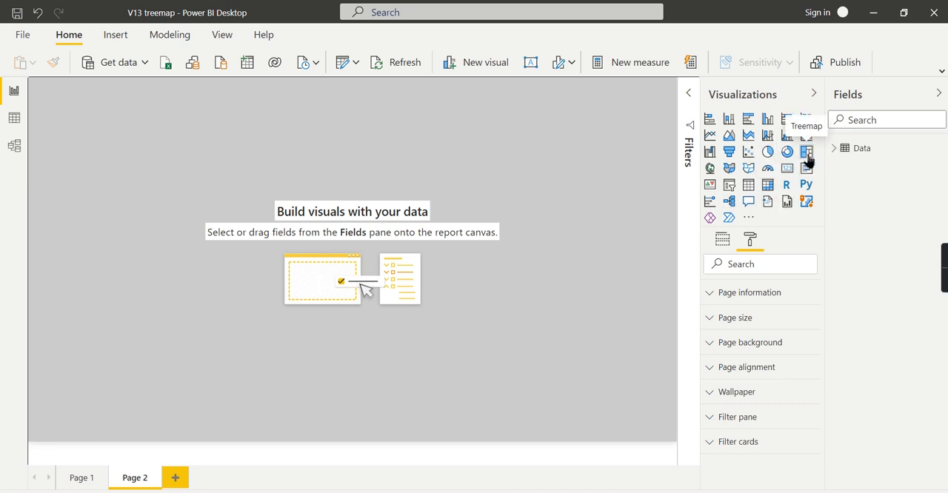
left_click_drag(807, 160, 216, 194)
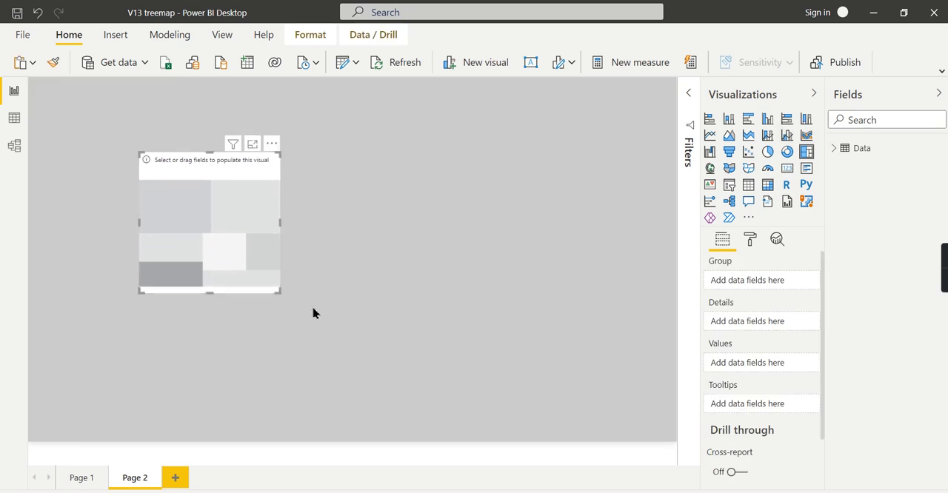
left_click_drag(278, 291, 646, 386)
left_click_drag(204, 305, 145, 301)
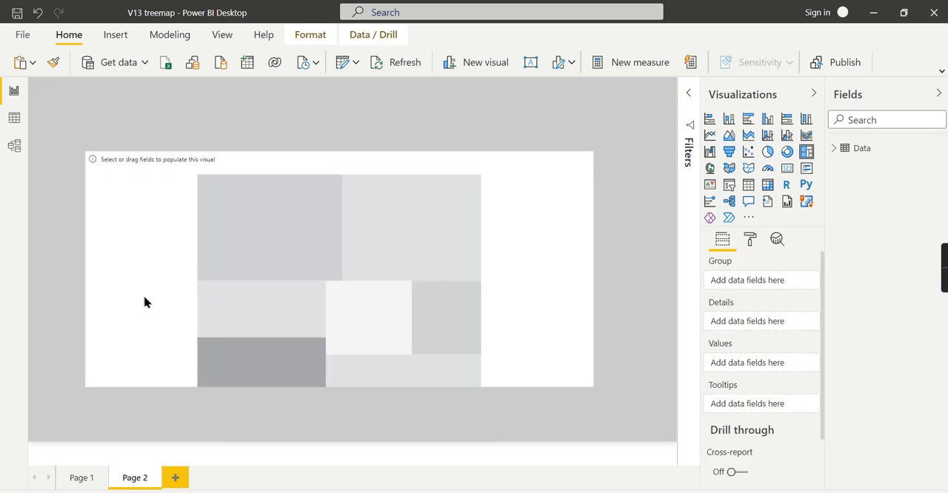
Step: Group the treemap by Category name and use Item amount as its values
left_click(835, 150)
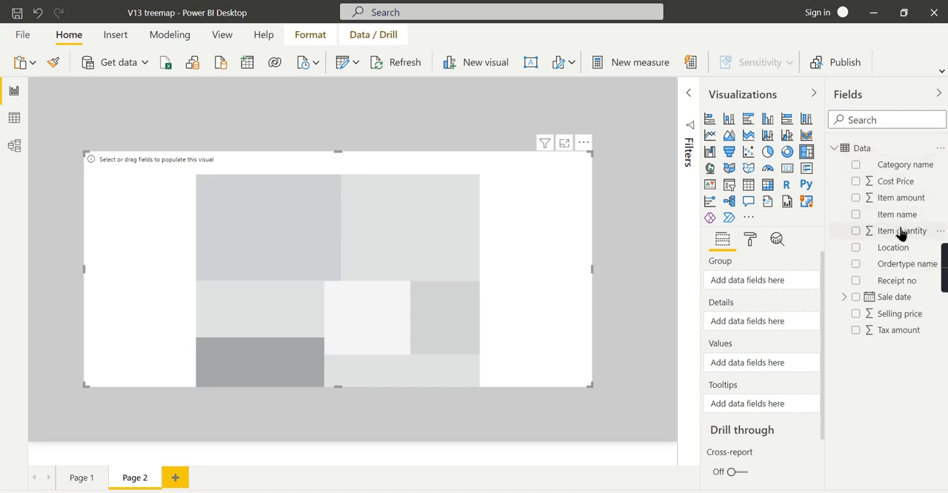
left_click_drag(904, 172, 755, 281)
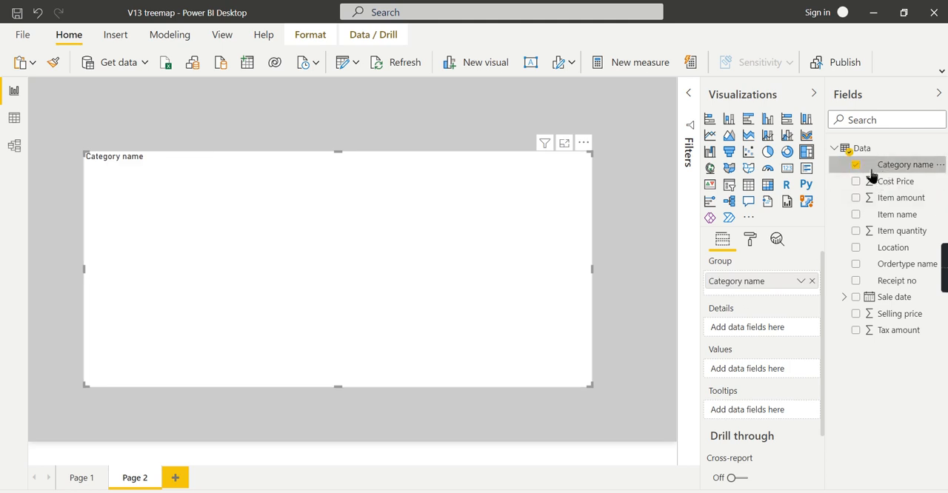
left_click(857, 166)
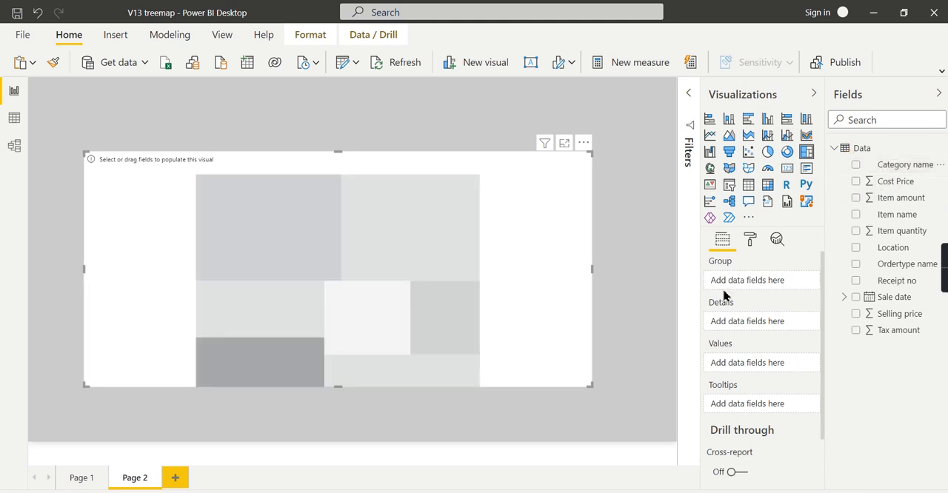
left_click(856, 166)
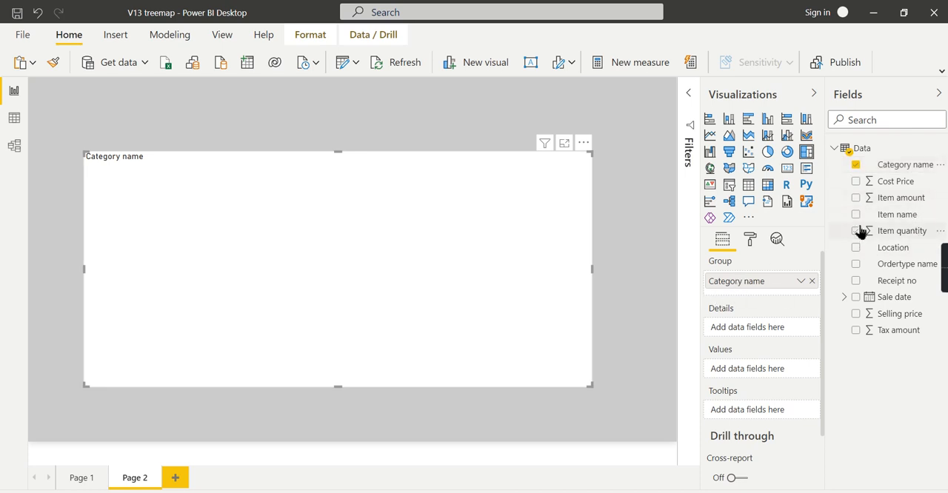
left_click(856, 199)
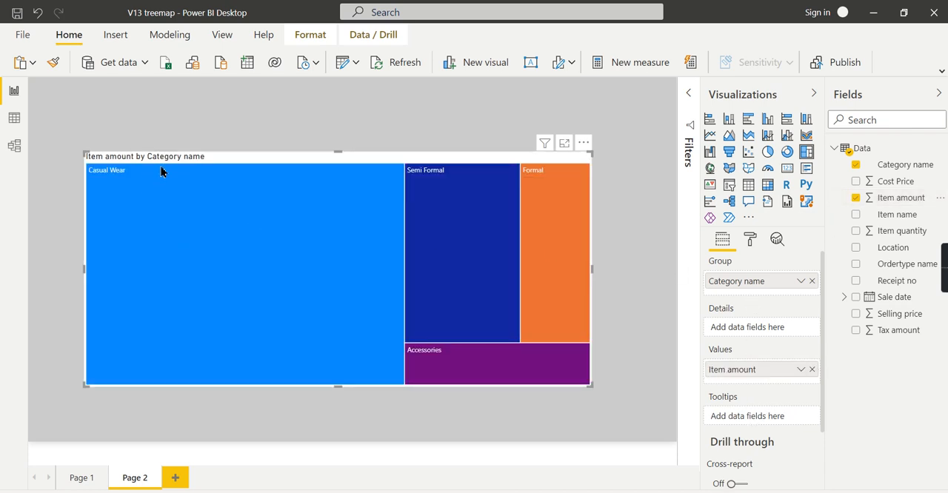
Step: Move the treemap slightly upward and adjust its size, making it taller on the page
left_click_drag(161, 166, 156, 145)
left_click_drag(585, 362, 611, 408)
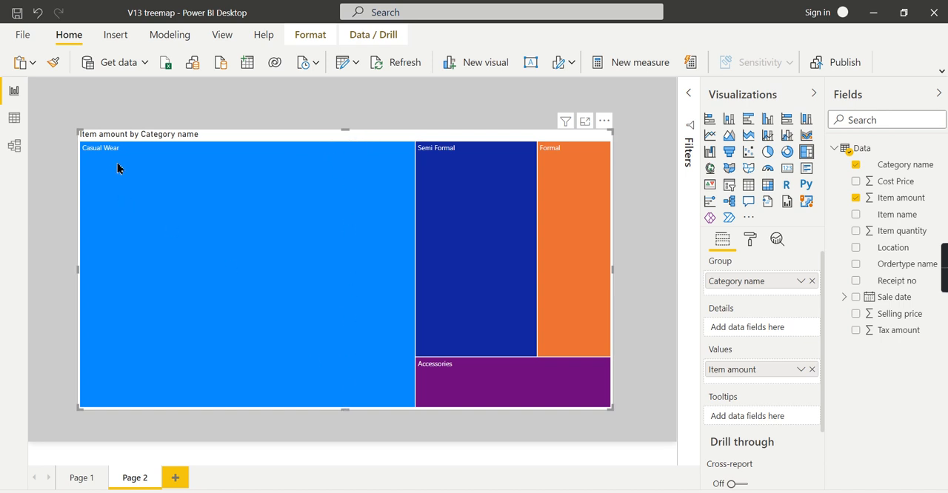
mouse_move(111, 163)
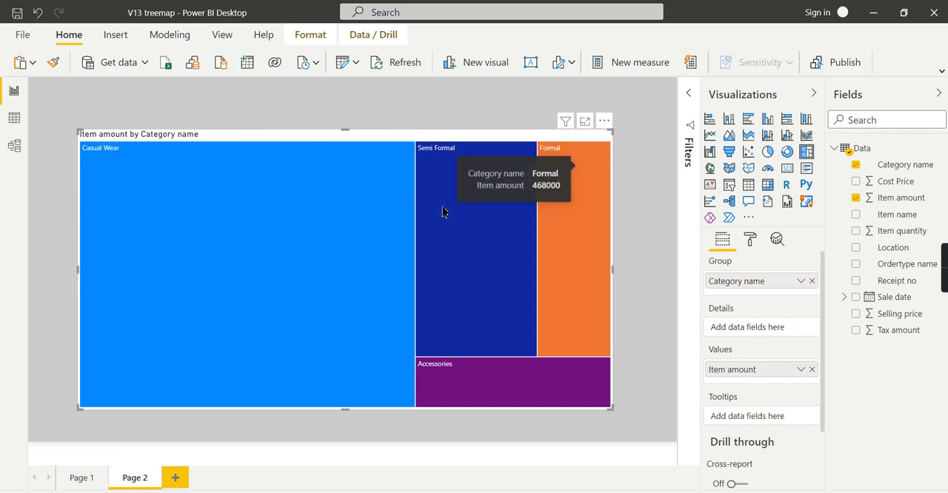
mouse_move(493, 167)
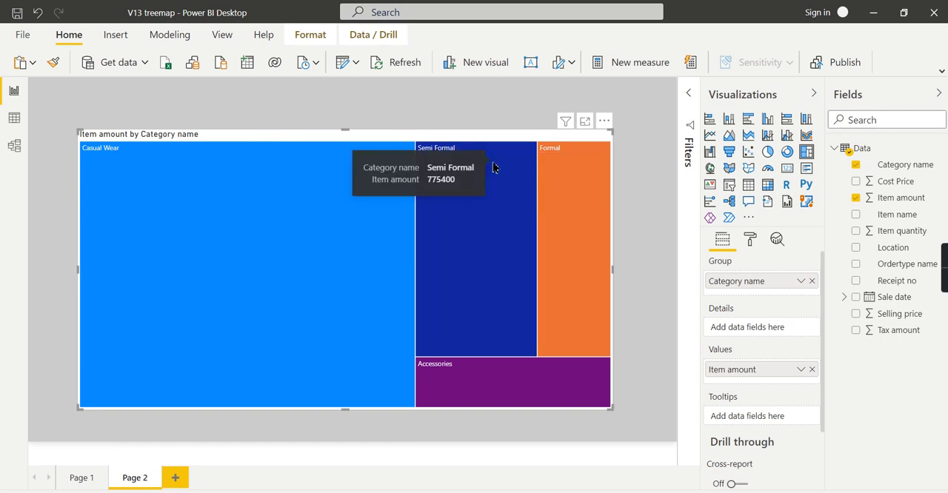
mouse_move(477, 404)
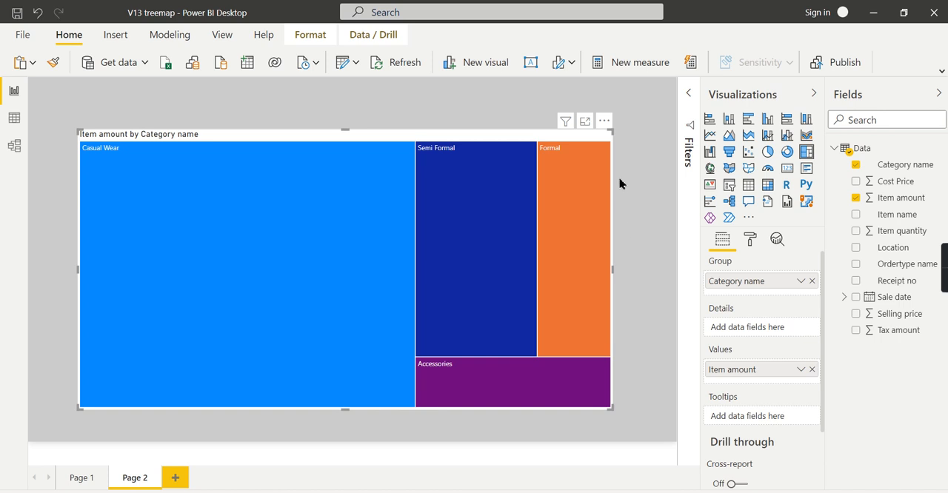
left_click_drag(613, 132, 593, 134)
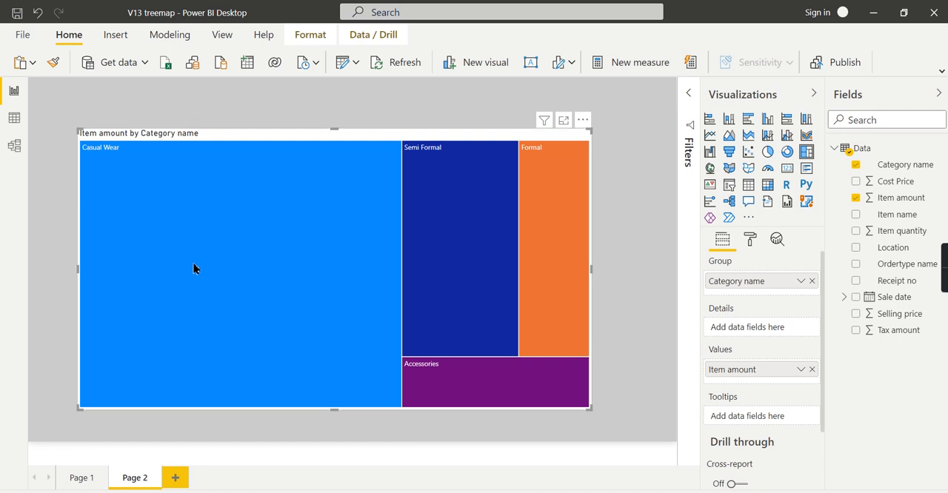
Step: Add Item name as a second grouping level beneath Category name in the treemap
mouse_move(201, 269)
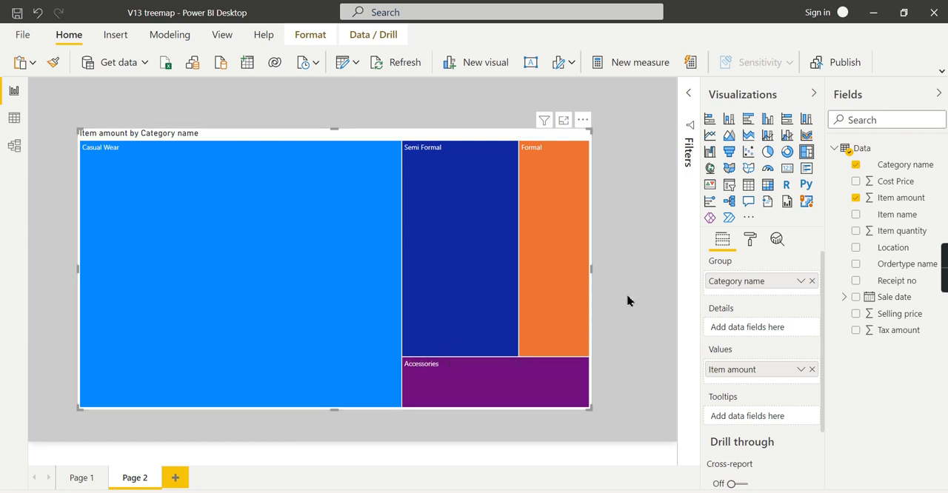
left_click(592, 151)
left_click_drag(904, 221, 798, 295)
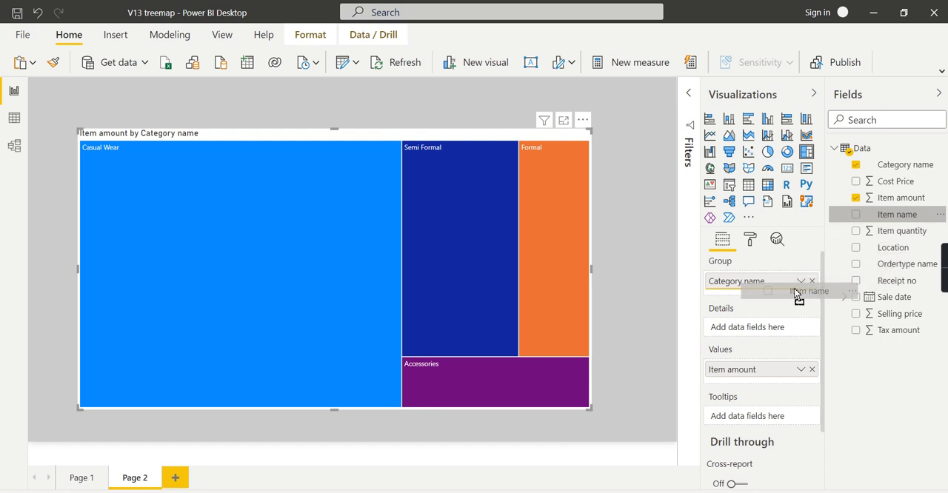
left_click_drag(794, 292, 787, 296)
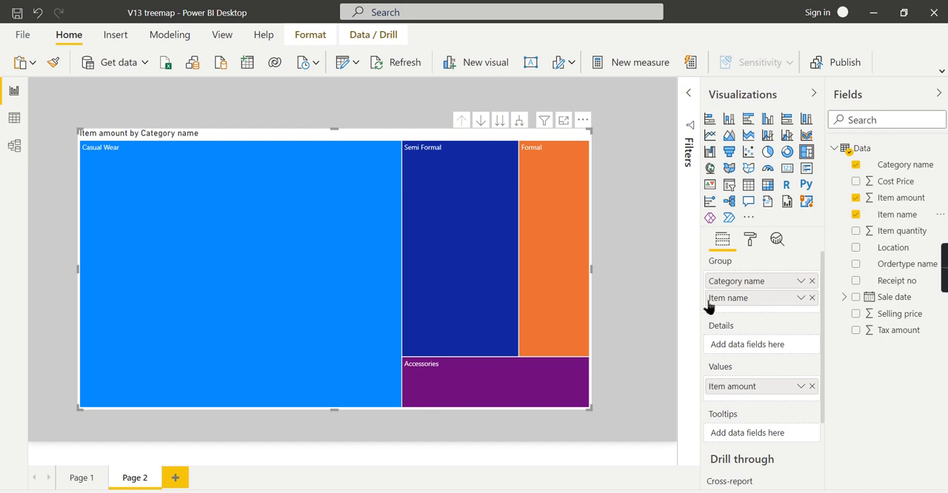
Step: Expand the treemap hierarchy one level to show items within every category, and drill back up
mouse_move(353, 186)
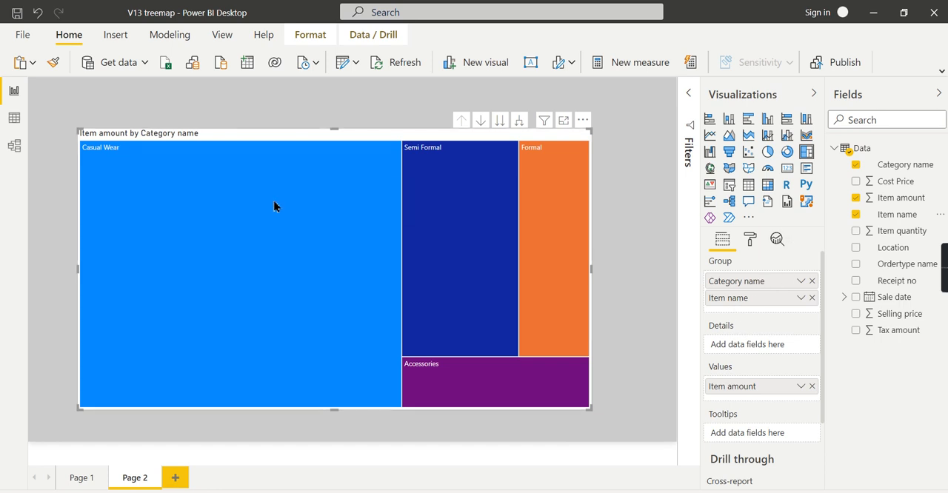
left_click(519, 120)
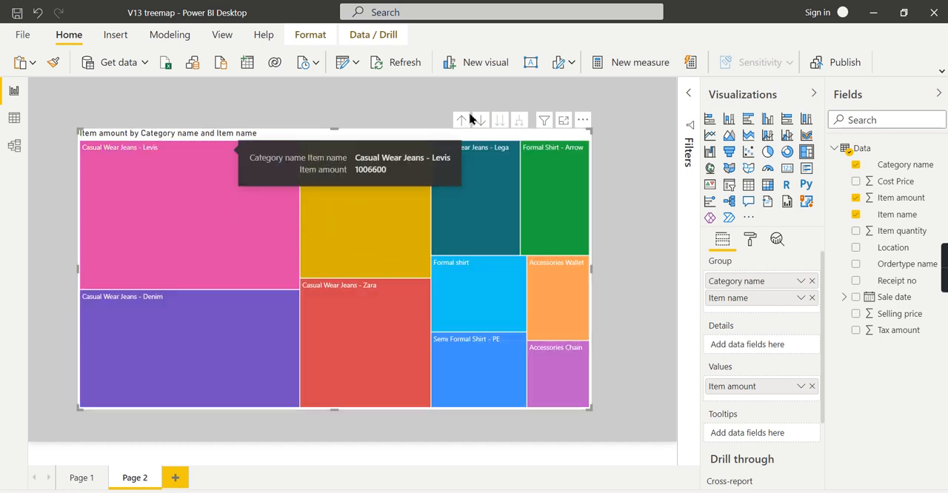
left_click(461, 120)
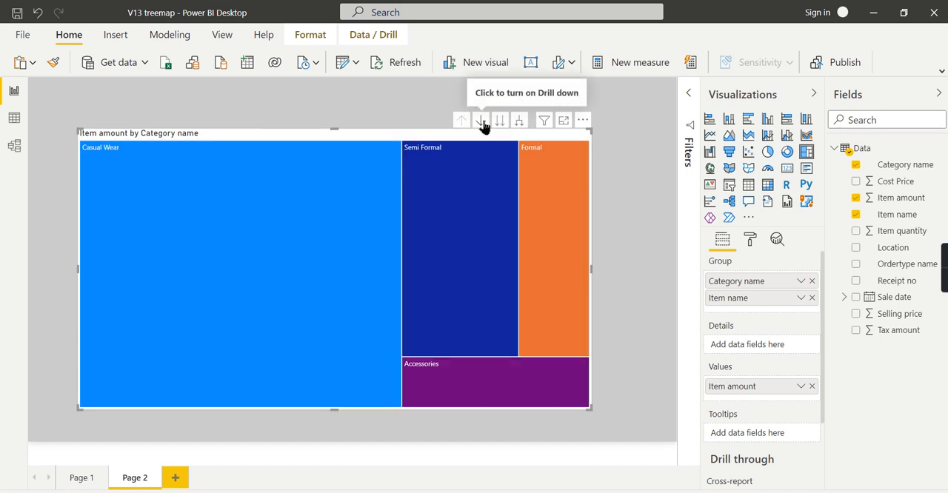
Step: Turn on drill-down mode, drill into Casual Wear to view its items, and return to the category level
left_click(480, 120)
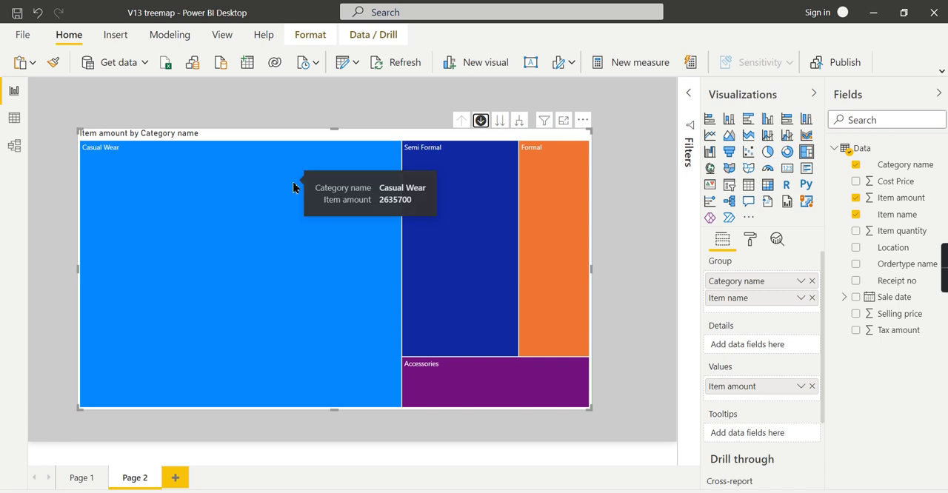
left_click(294, 188)
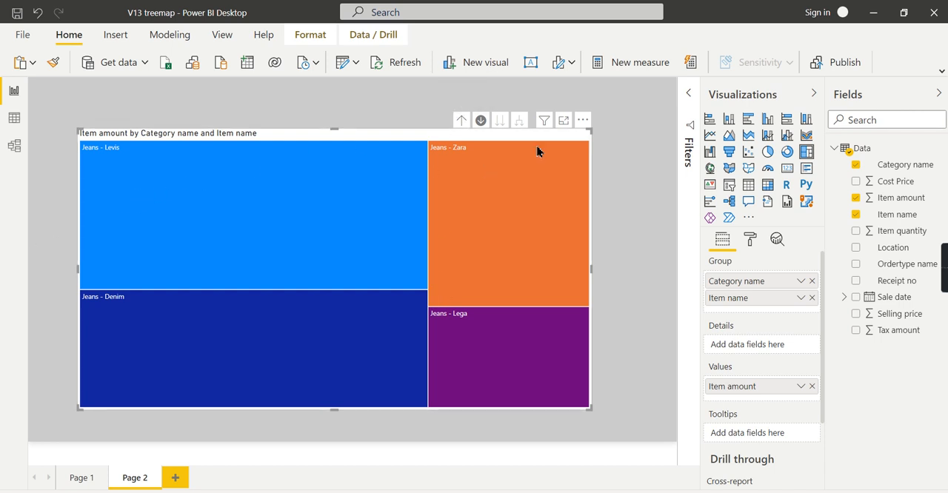
left_click(461, 120)
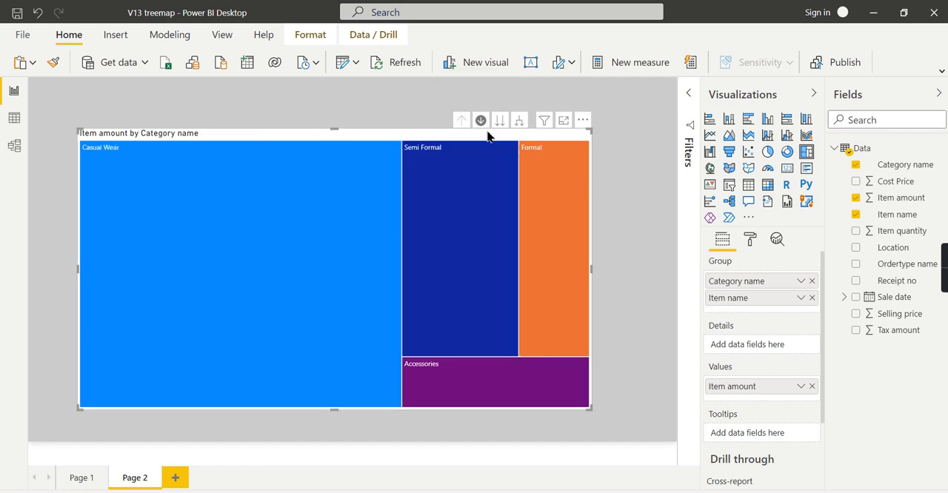
Step: Move Item name from the treemap's Group to its Details so each category is subdivided by item
left_click_drag(739, 303, 730, 350)
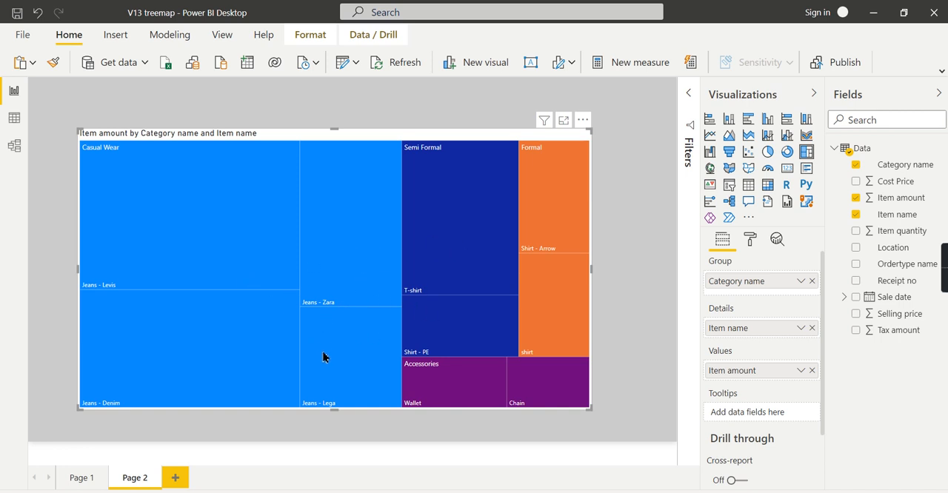
mouse_move(514, 252)
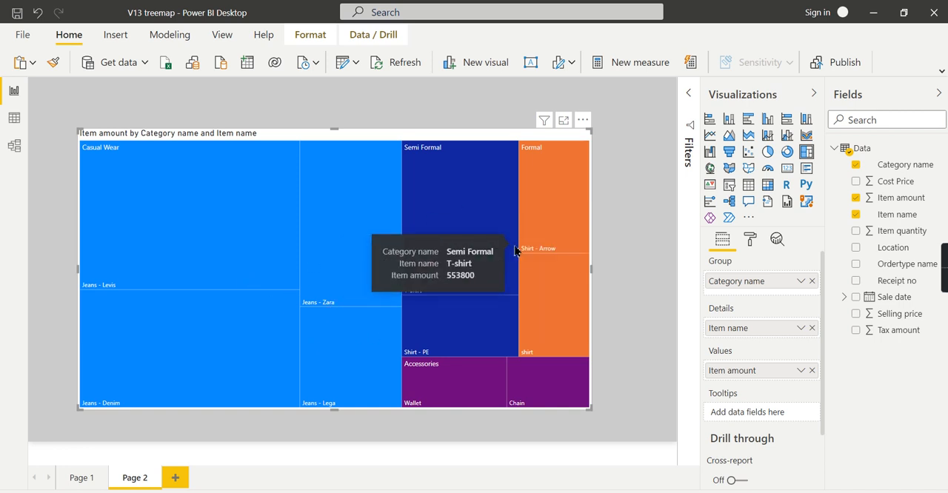
mouse_move(362, 254)
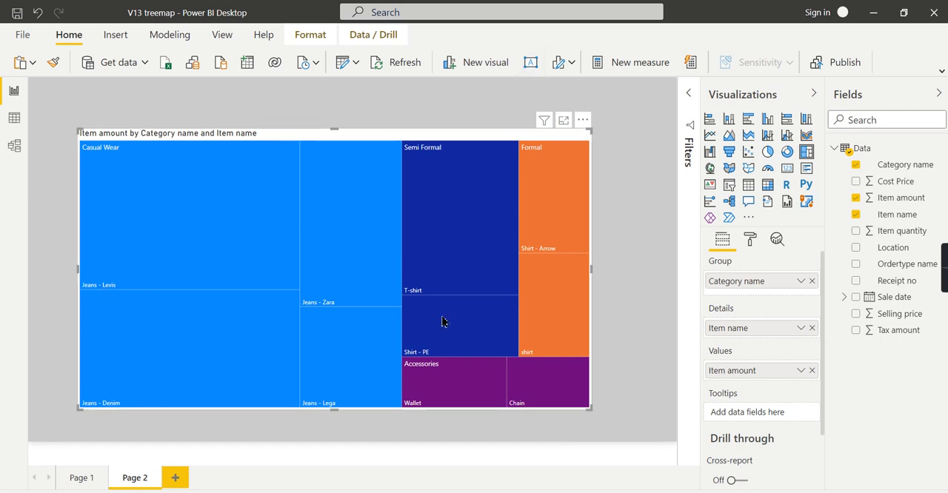
Step: Format the treemap's category labels with a 13 pt text size and the Segoe UI Bold font
left_click(748, 240)
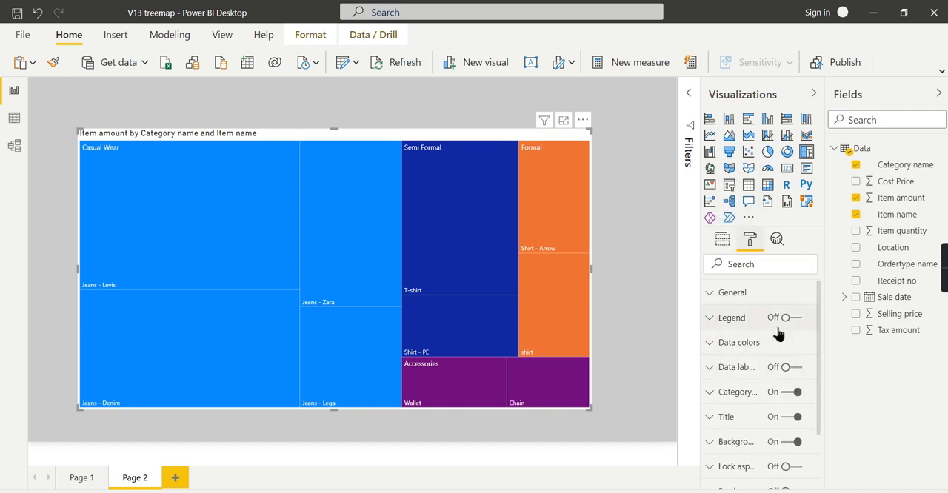
left_click(759, 398)
scroll(763, 406, "down", 3)
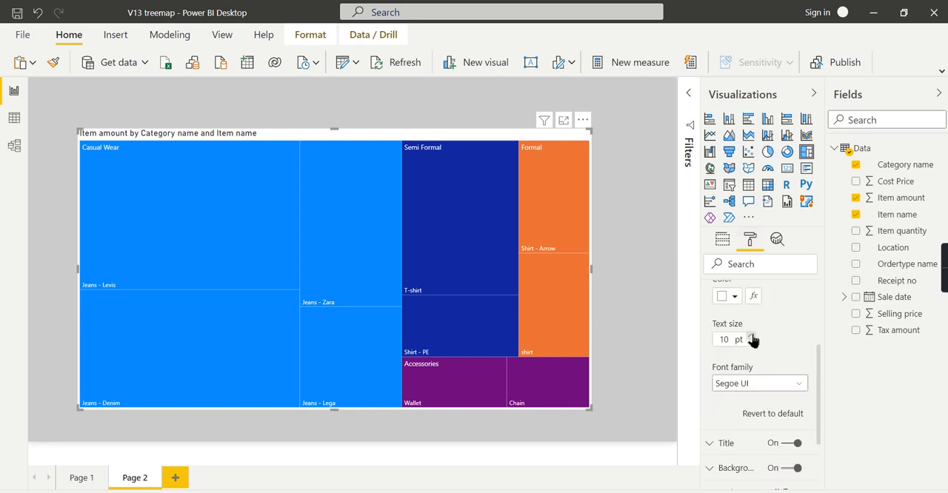
left_click(752, 336)
left_click(758, 384)
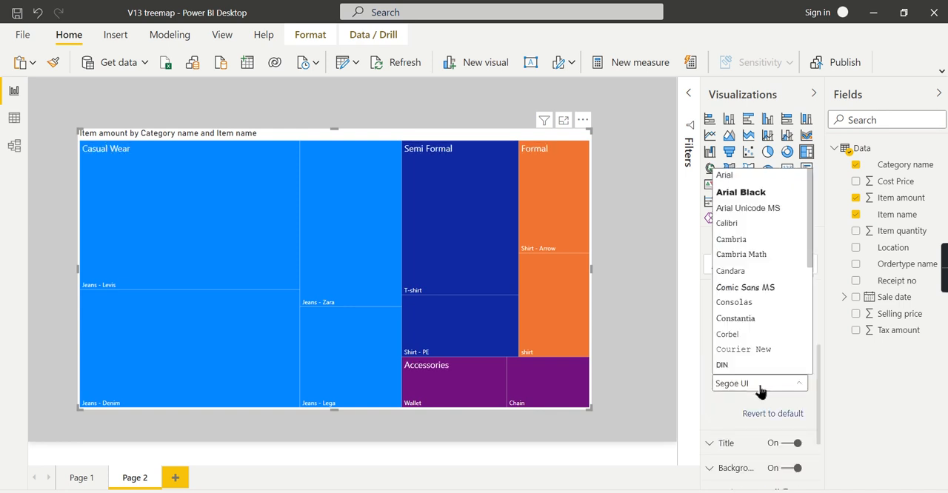
scroll(763, 318, "down", 5)
left_click(776, 262)
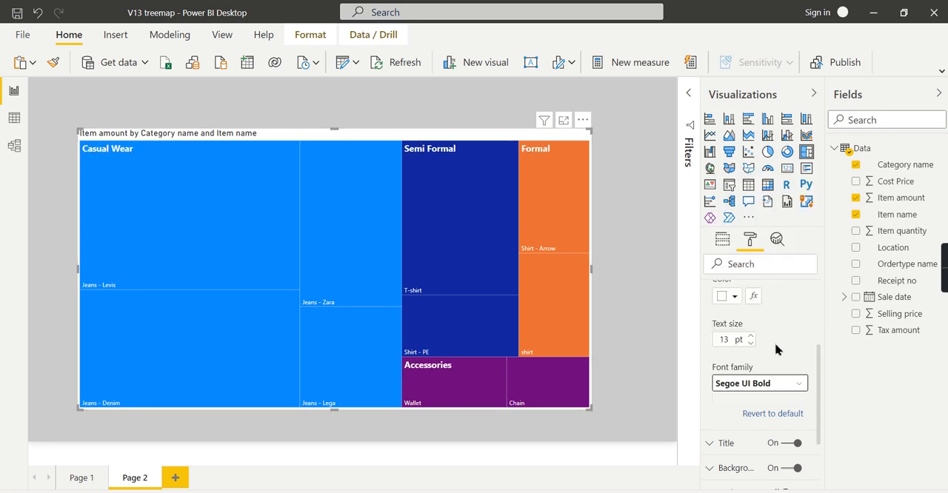
Step: Change the treemap's Casual Wear data color to the muted periwinkle tint, the second-lightest shade of the dark blue theme color
scroll(770, 345, "up", 3)
left_click(713, 392)
left_click(735, 347)
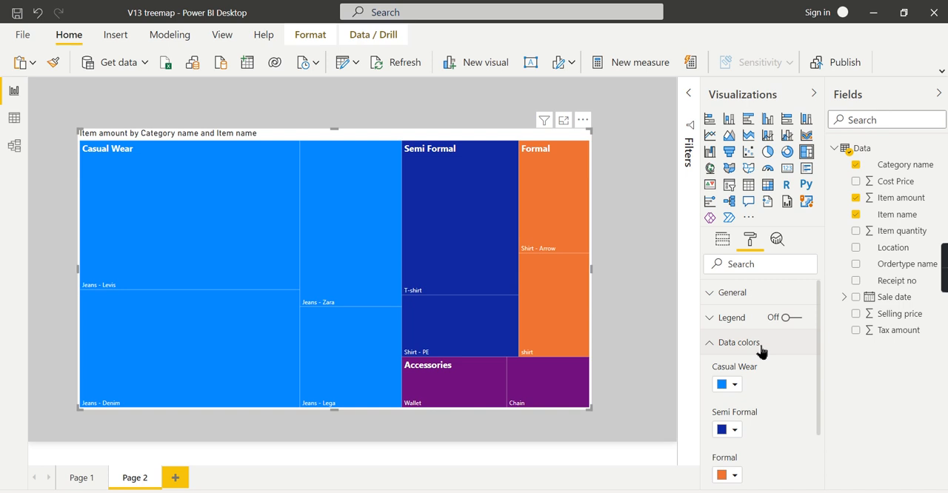
left_click(733, 385)
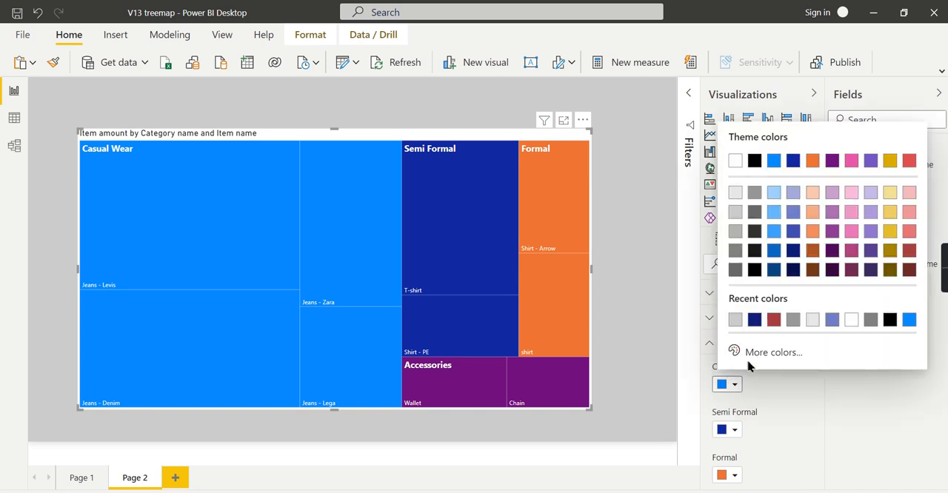
left_click(793, 213)
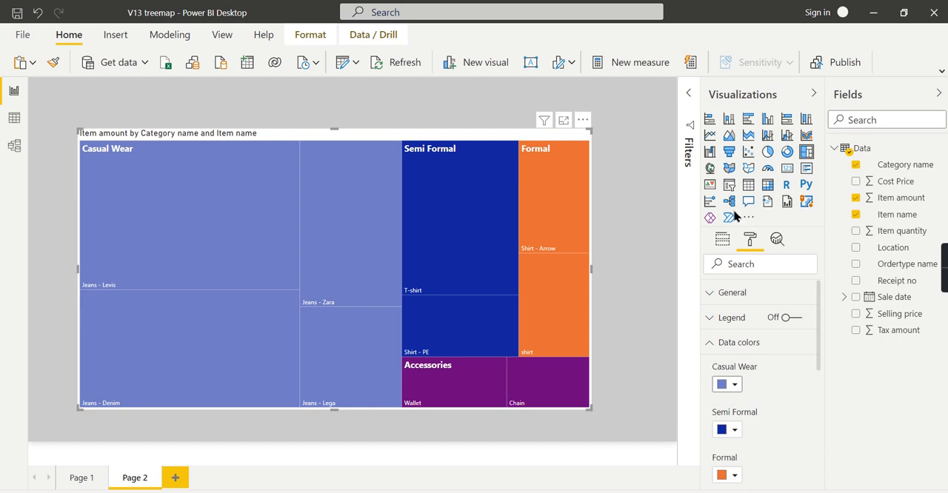
left_click(637, 217)
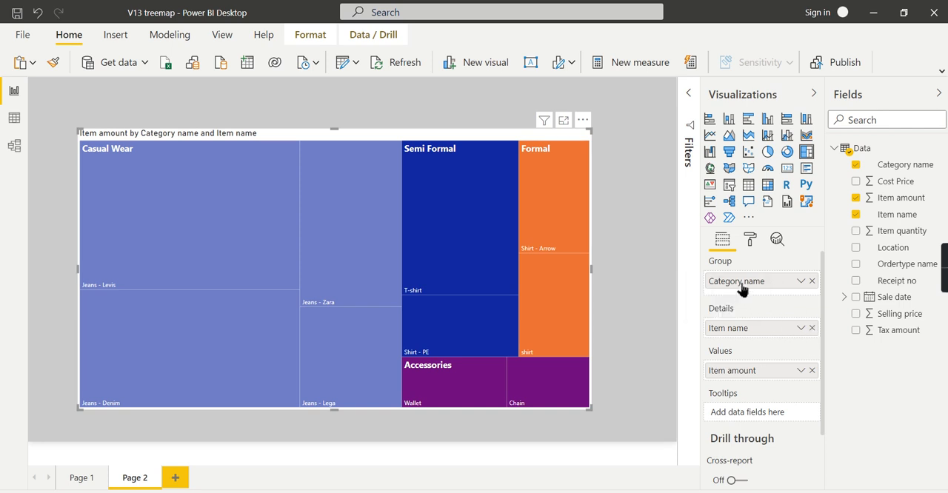
Step: Remove Item name from the treemap's Details, and add the same field back to Details
left_click(810, 328)
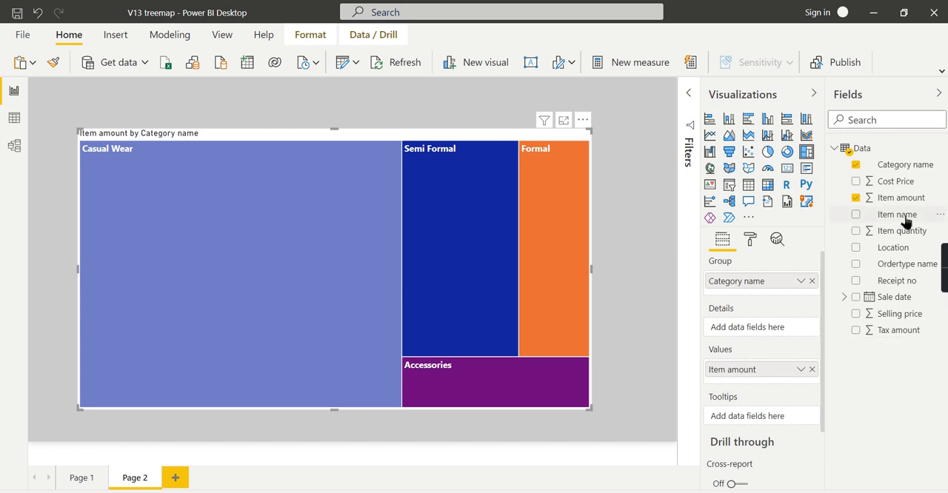
left_click_drag(905, 220, 768, 331)
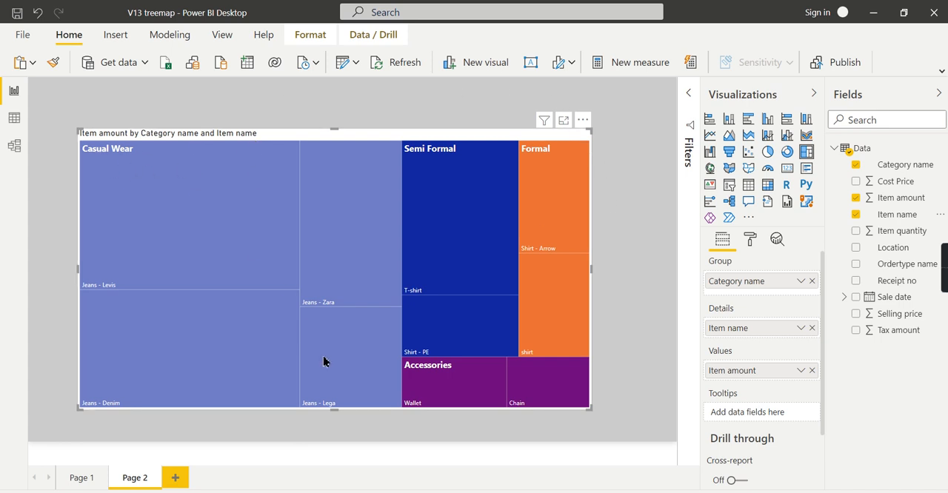
mouse_move(430, 380)
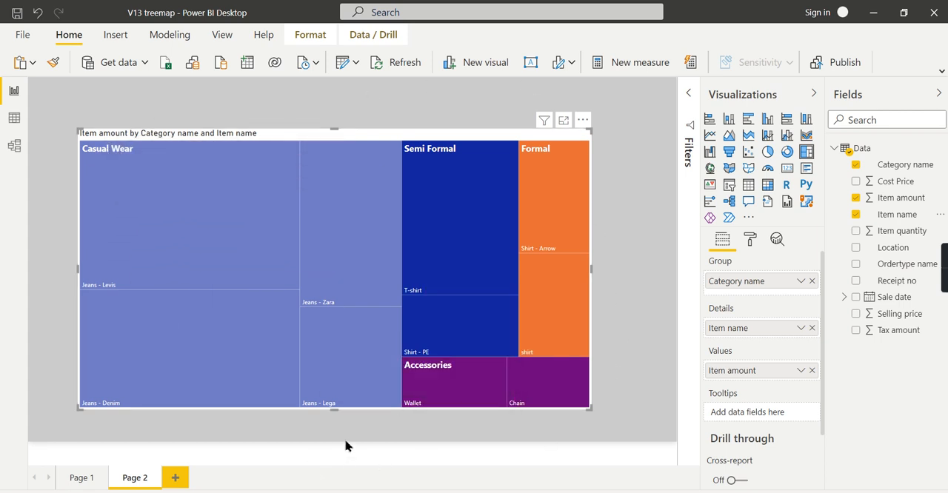
Step: Turn on data labels for the treemap so each item displays its amount
left_click(749, 238)
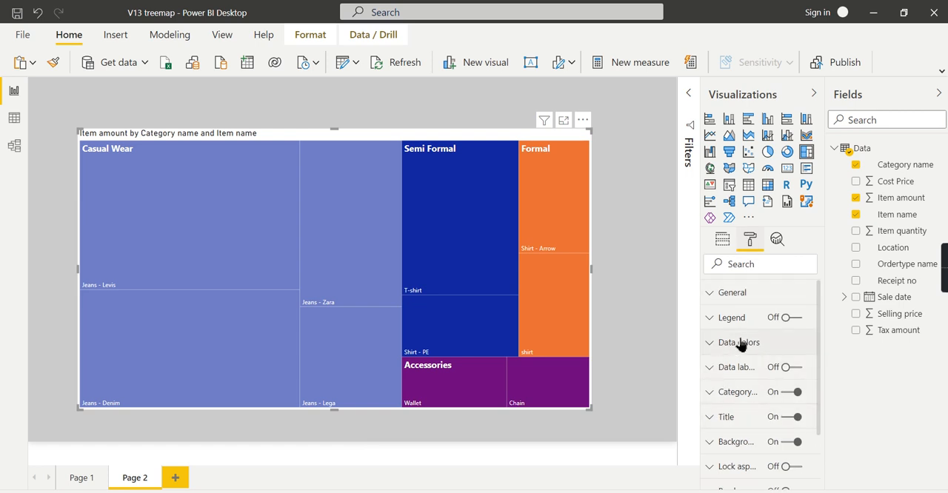
left_click(755, 396)
left_click(749, 394)
left_click(800, 370)
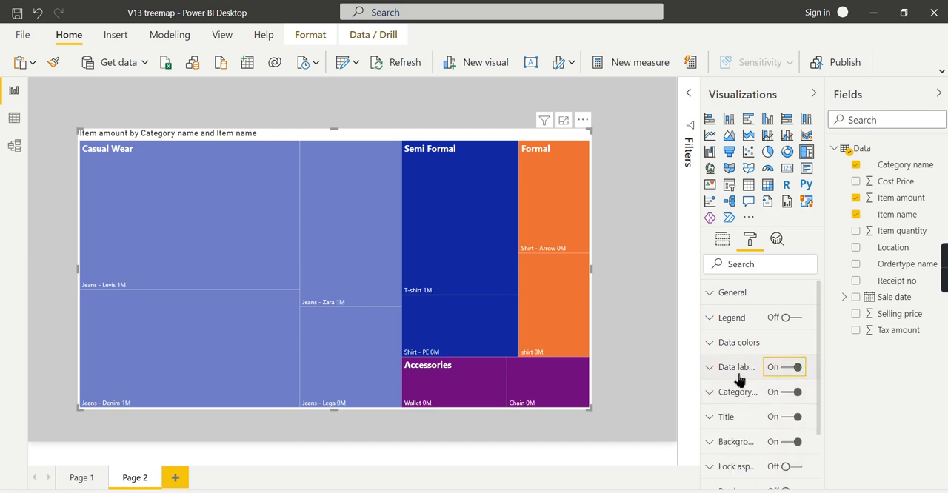
Step: Set the data labels' display units to None, and deselect the treemap
left_click(722, 368)
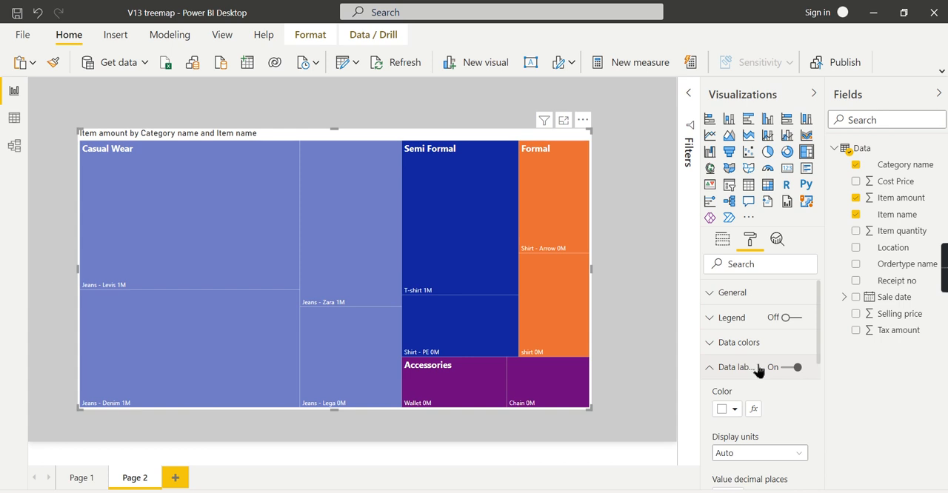
scroll(748, 385, "down", 1)
left_click(751, 384)
left_click(747, 419)
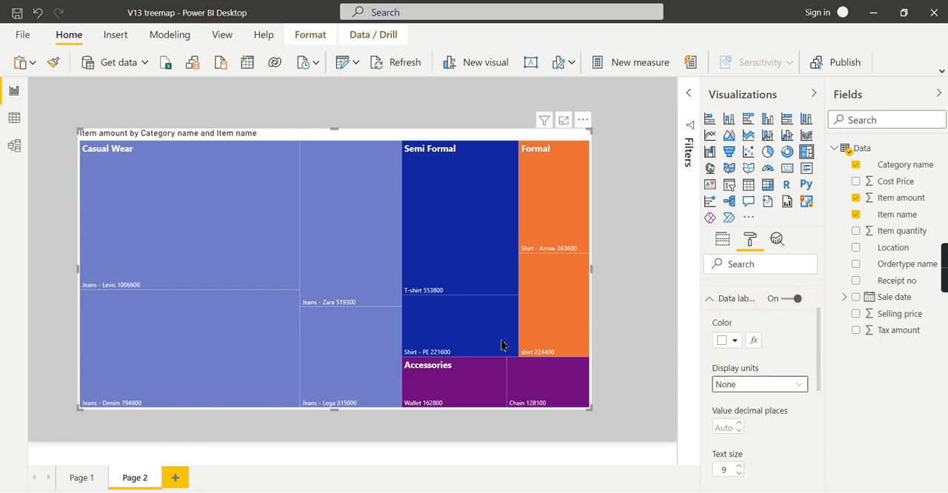
left_click(727, 303)
scroll(773, 415, "down", 1)
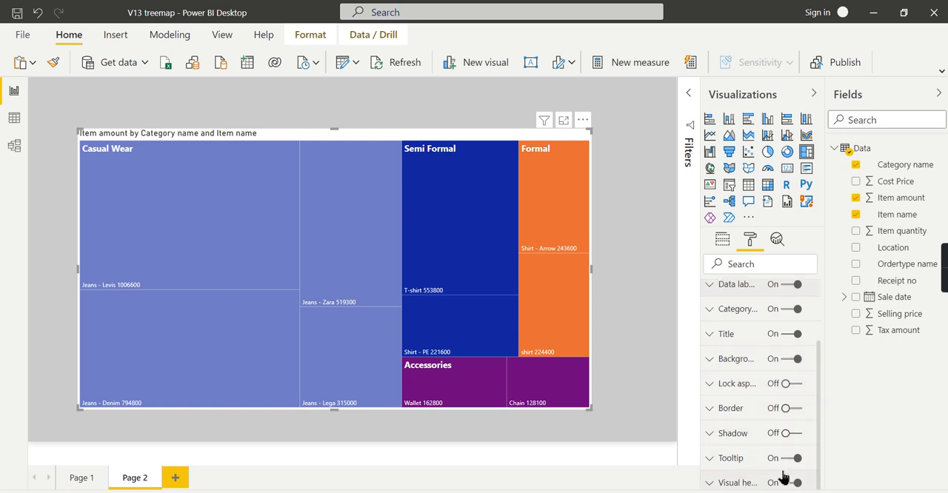
scroll(817, 433, "up", 3)
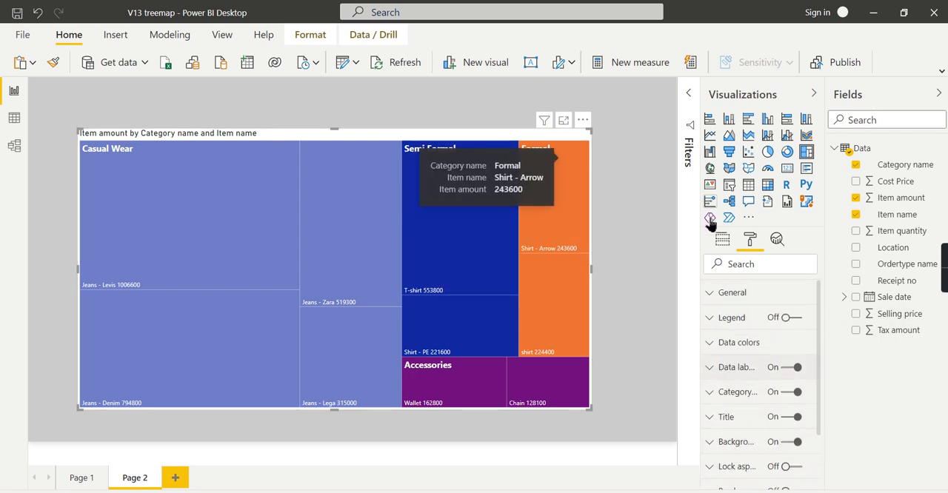
left_click(649, 224)
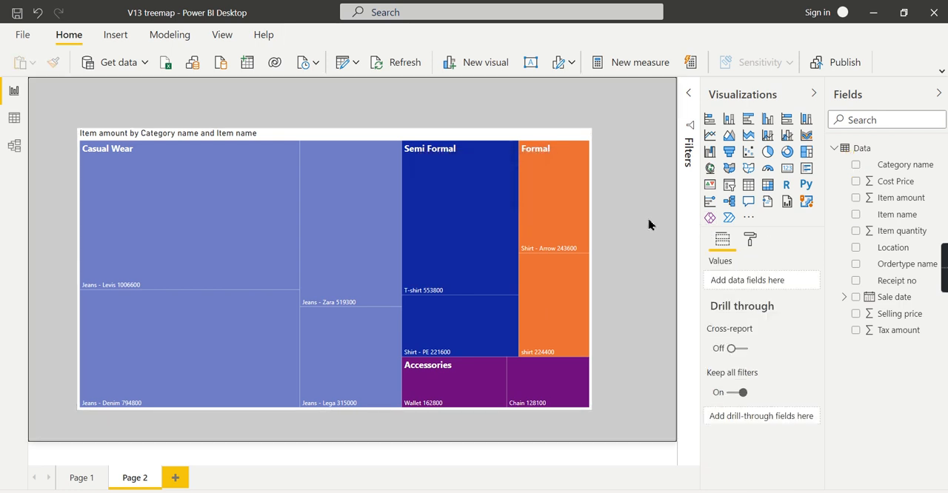